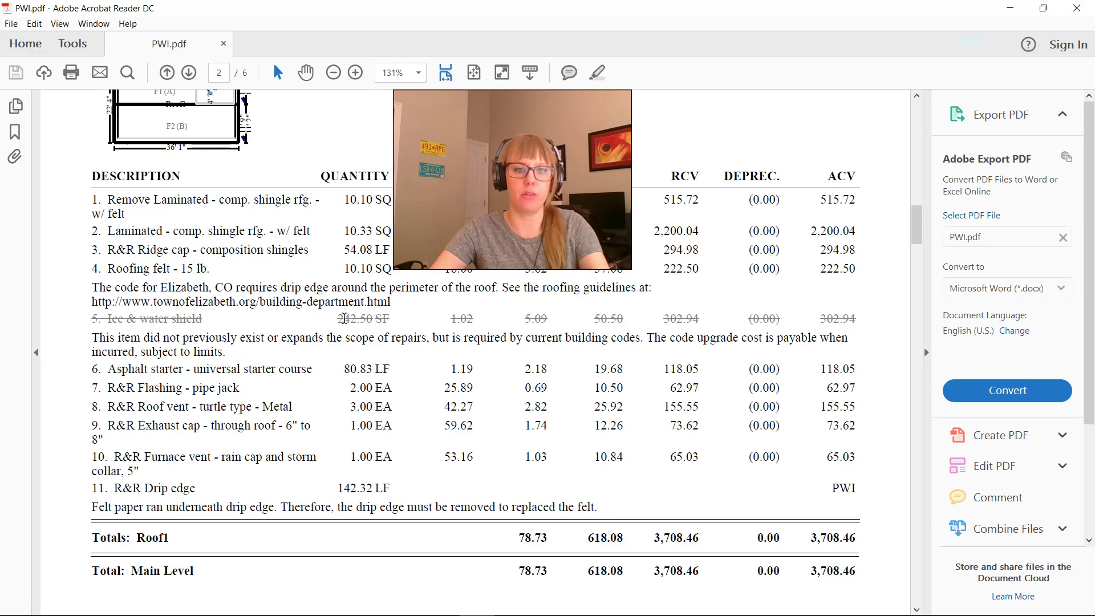
Highlight the struck-through Ice & water shield amount in the estimate
drag(817, 320, 865, 322)
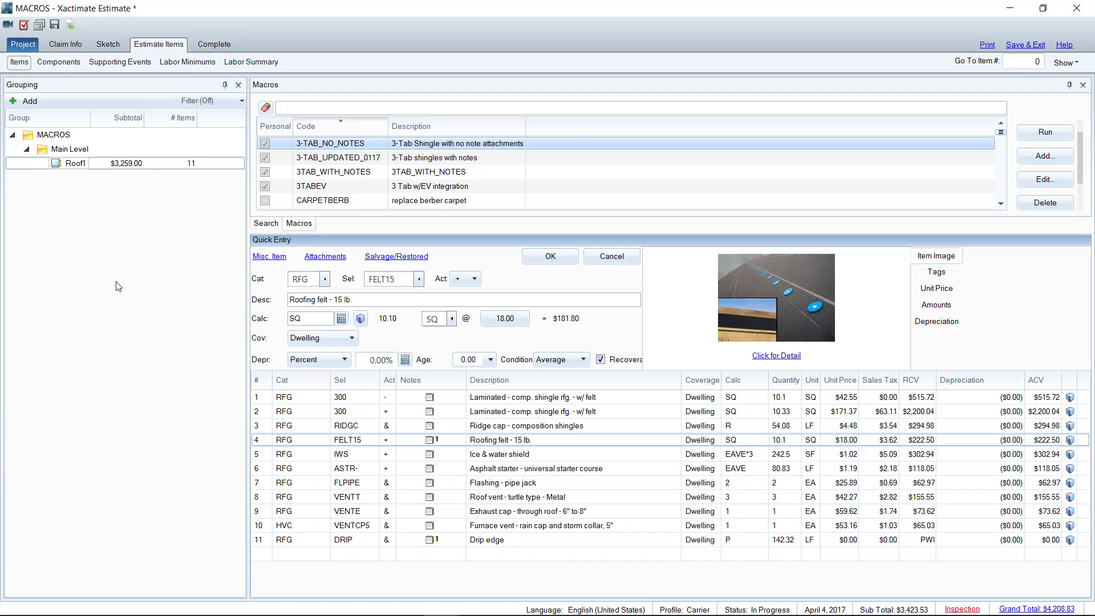
Show the Claim Info Coverage/Loss details listing Dwelling, Other Structures, Contents and Loss of Use
click(71, 45)
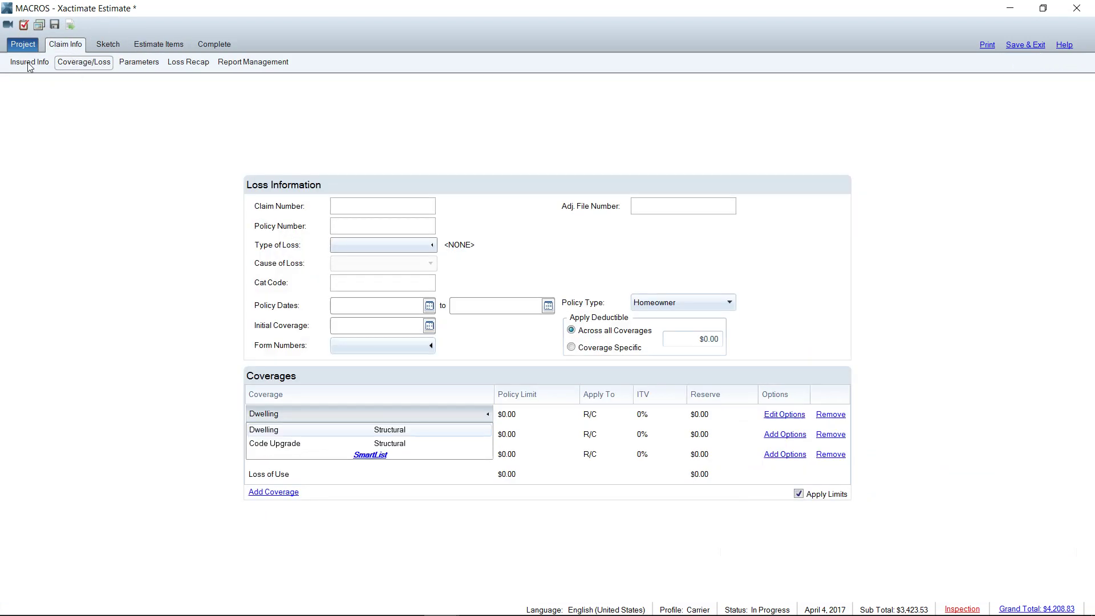
click(91, 67)
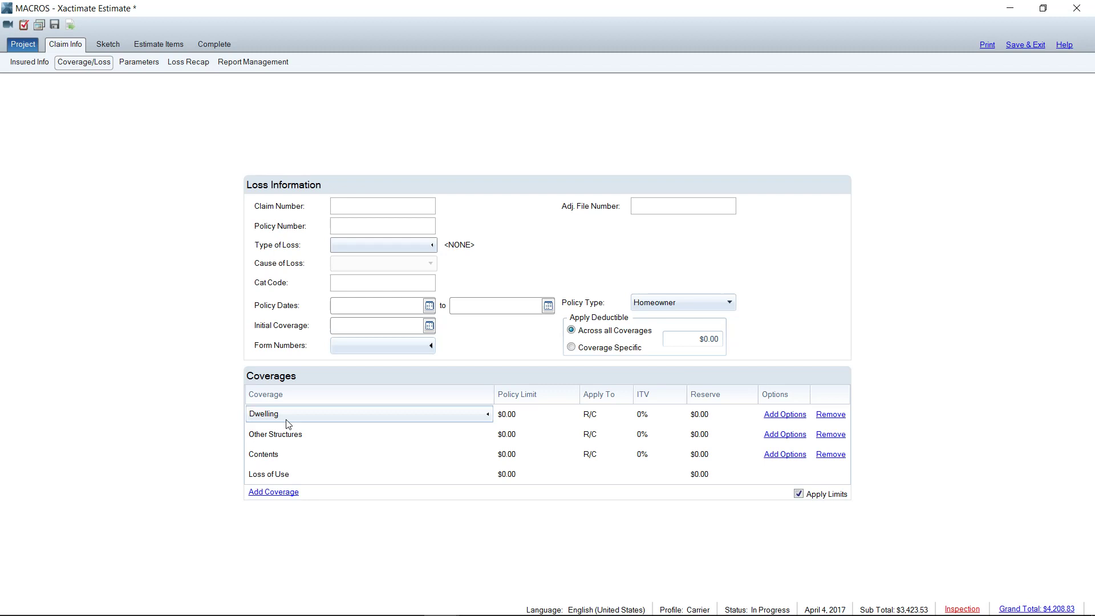
Open Dwelling's Coverage Options and list the Additional Coverage classes: Code Upgrade, Green, Upgrade
click(785, 415)
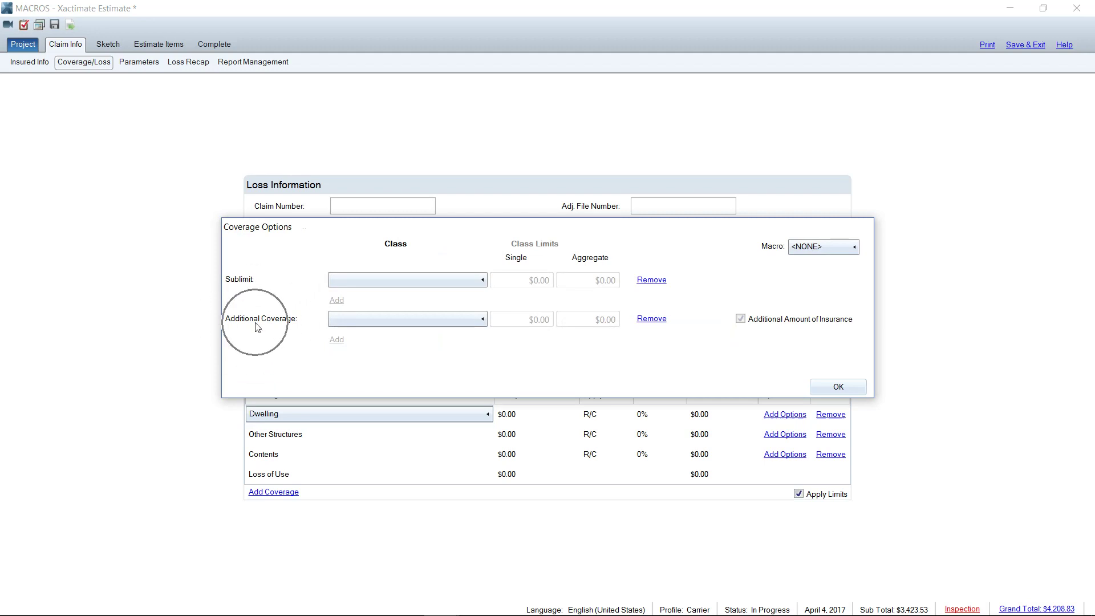
click(478, 322)
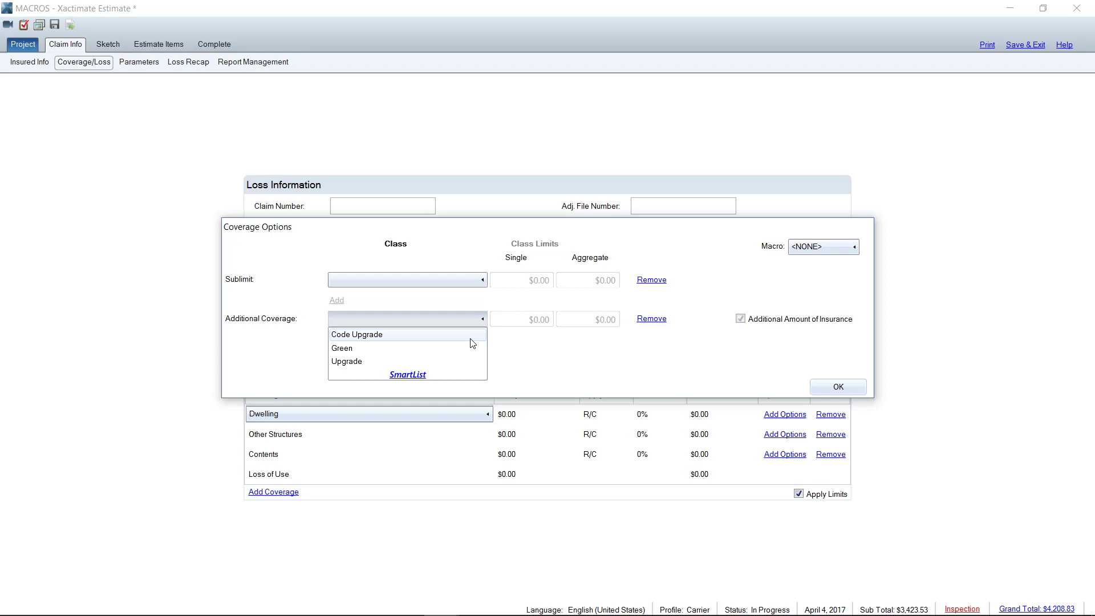
Pick Code Upgrade from the SmartList as Dwelling's additional coverage and save the coverage options
click(413, 377)
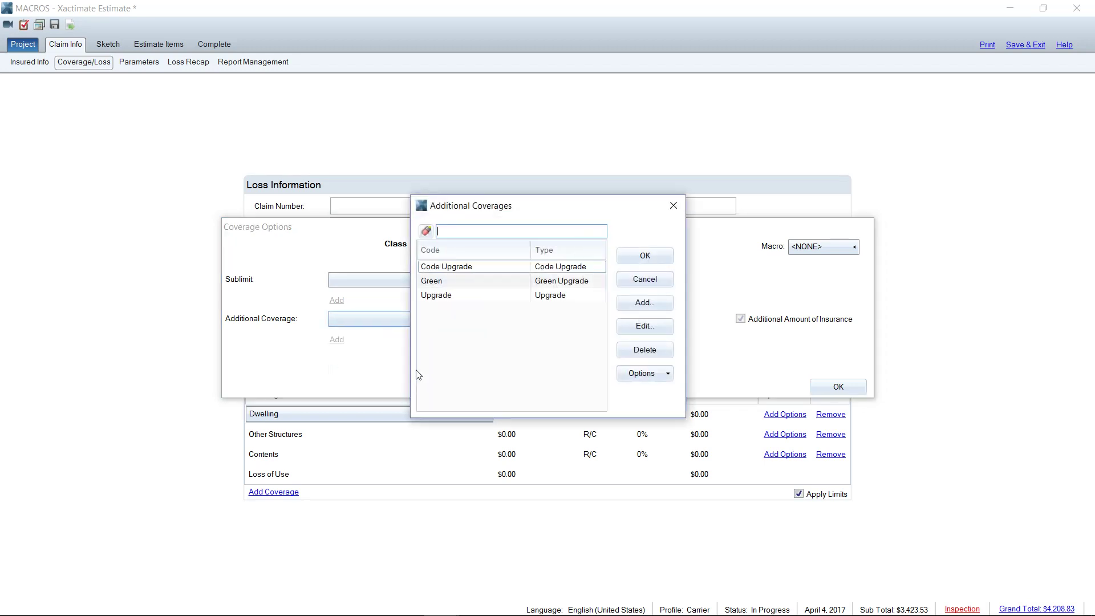
click(633, 304)
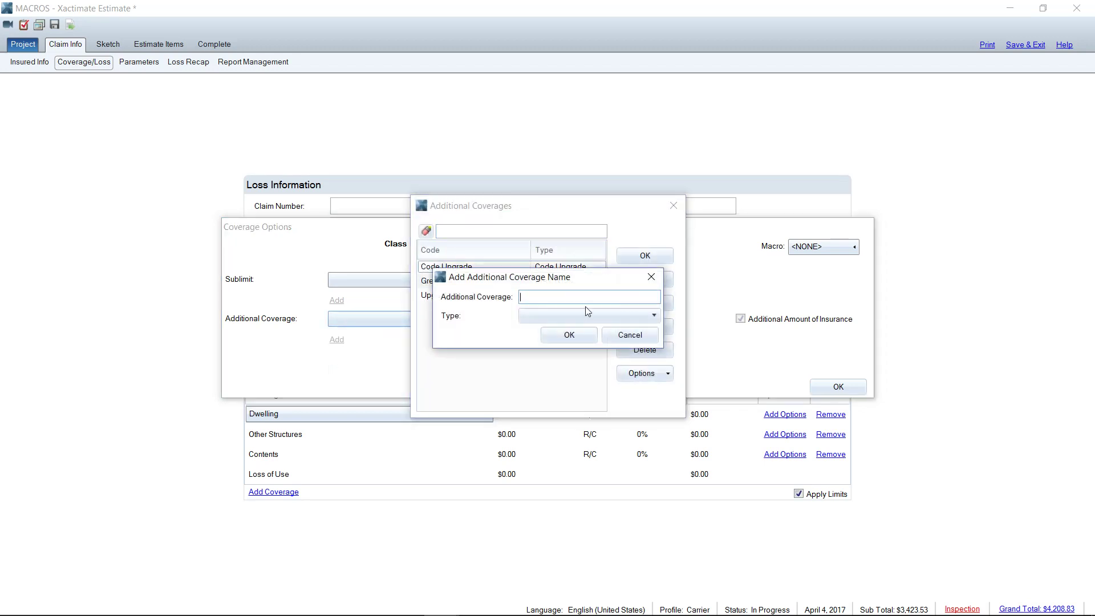
text(Code Upgrade)
click(543, 312)
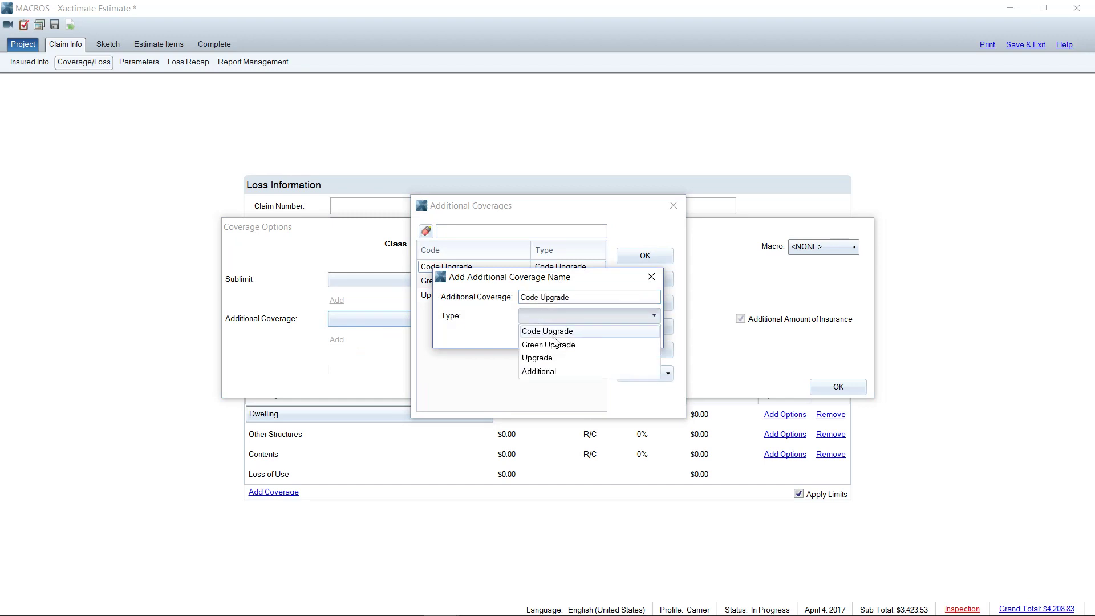
click(526, 332)
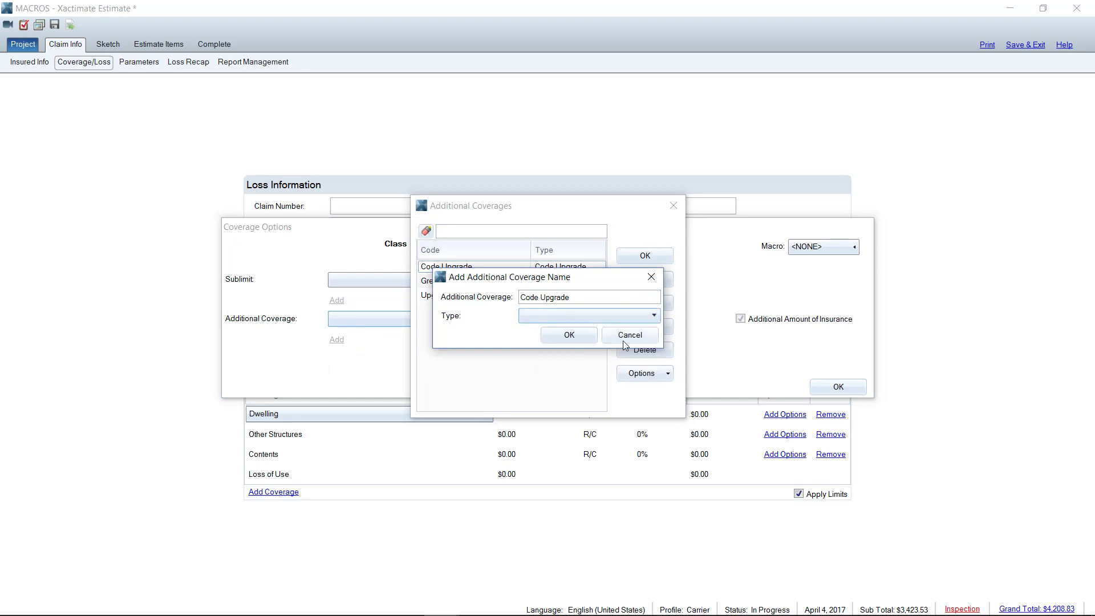
click(565, 337)
click(543, 267)
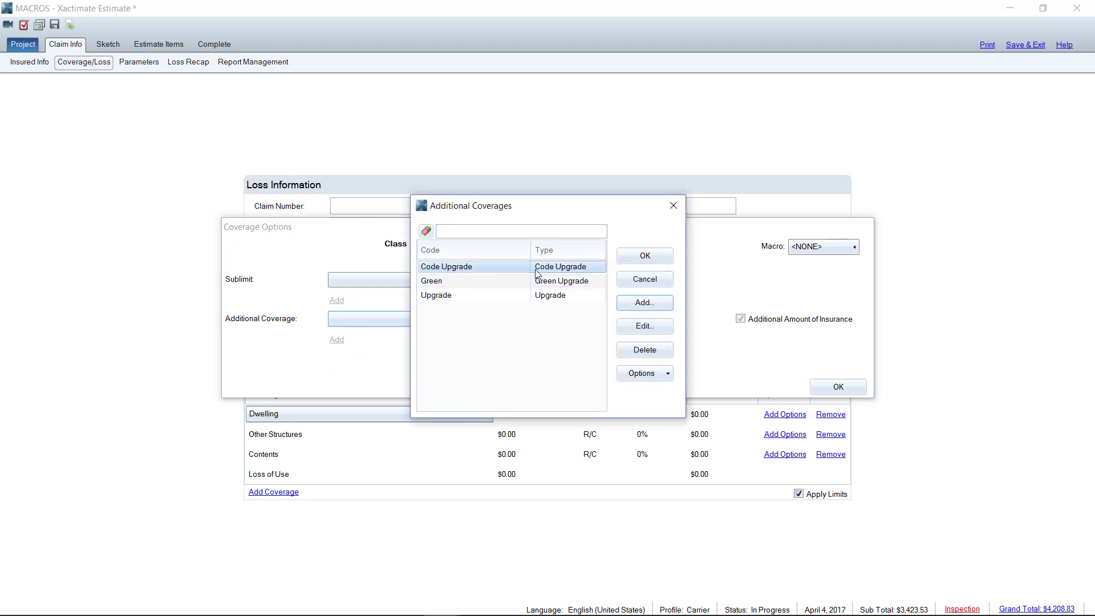
click(645, 257)
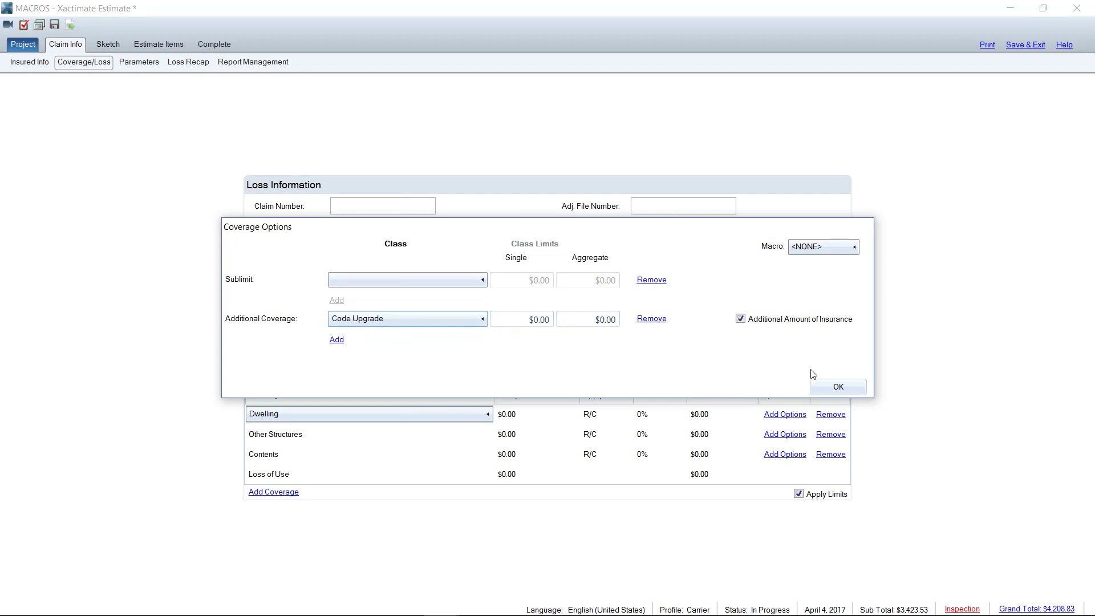
click(836, 387)
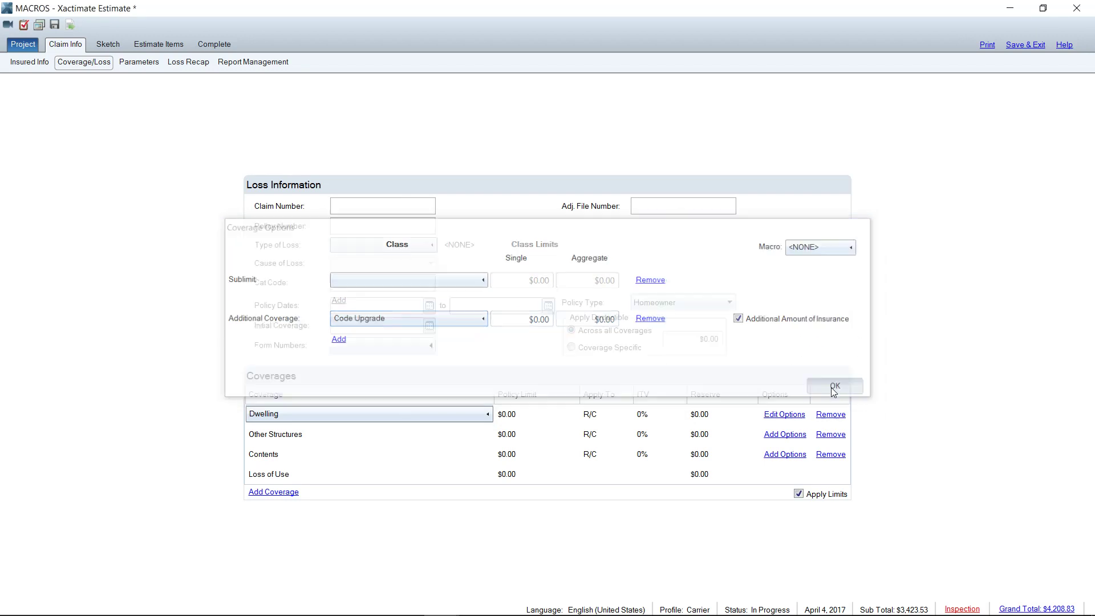
Load the Ice & water shield line (242.50 SF at $1.02) from Estimate Items for editing
click(151, 47)
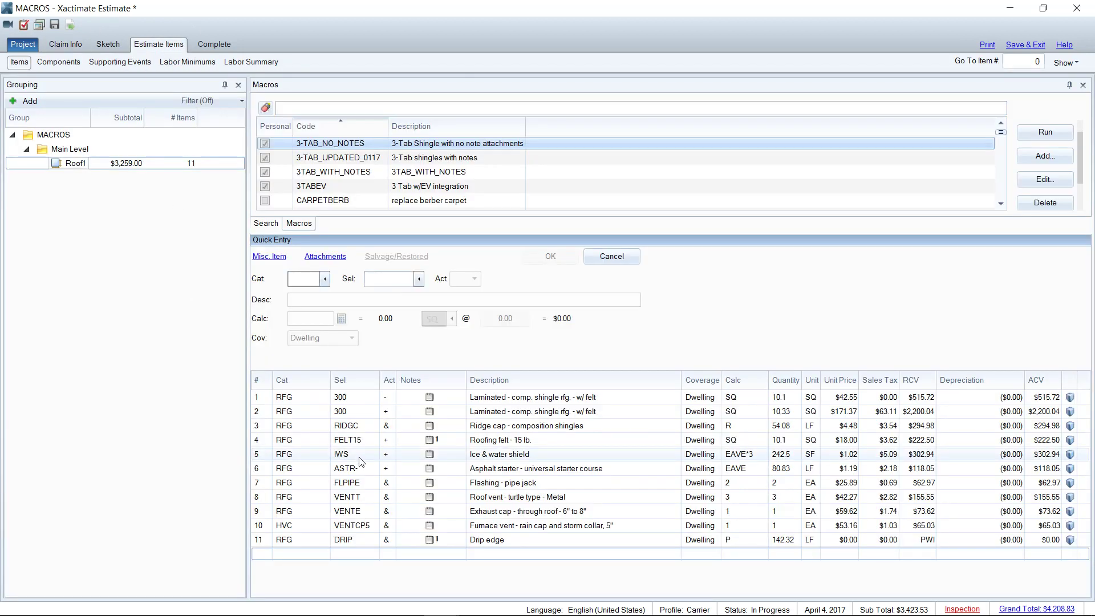
click(263, 457)
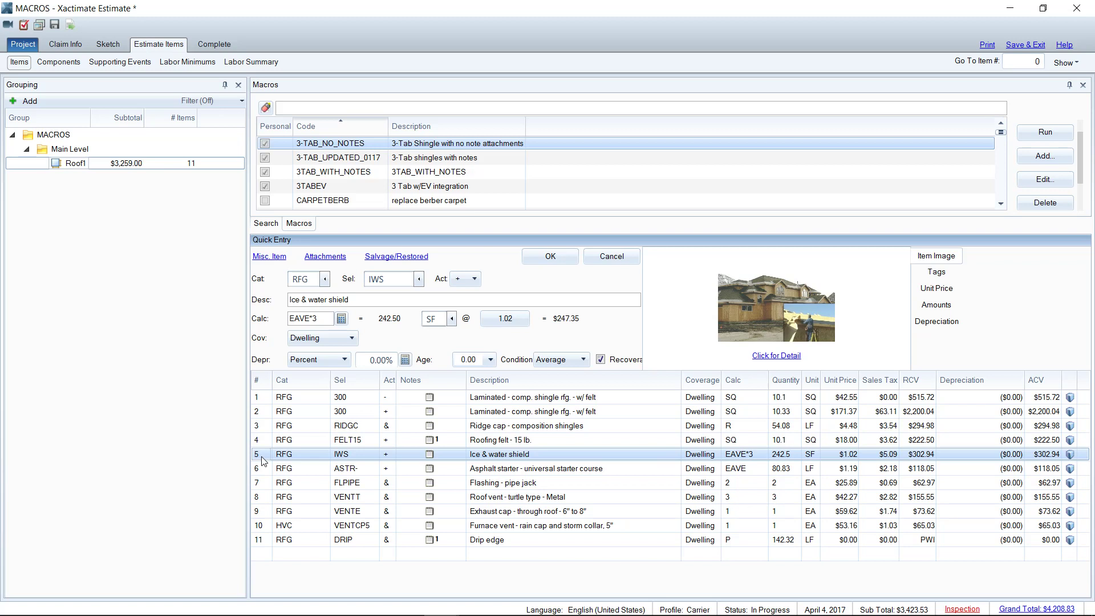
Change the Ice & water shield coverage from Dwelling to Code Upgrade, keeping Paid When Incurred
click(347, 344)
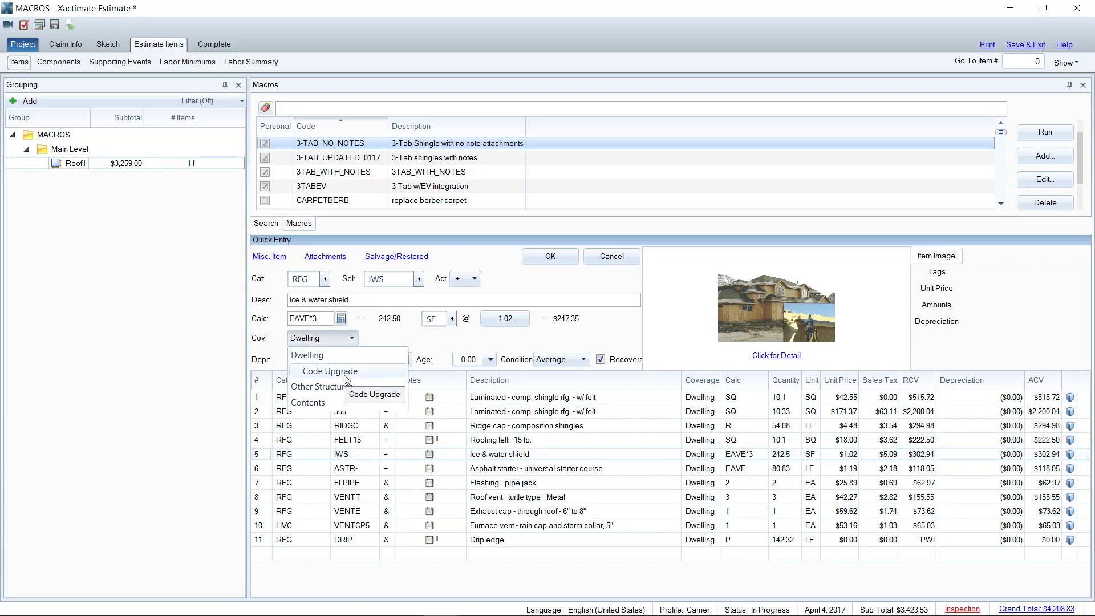
click(345, 372)
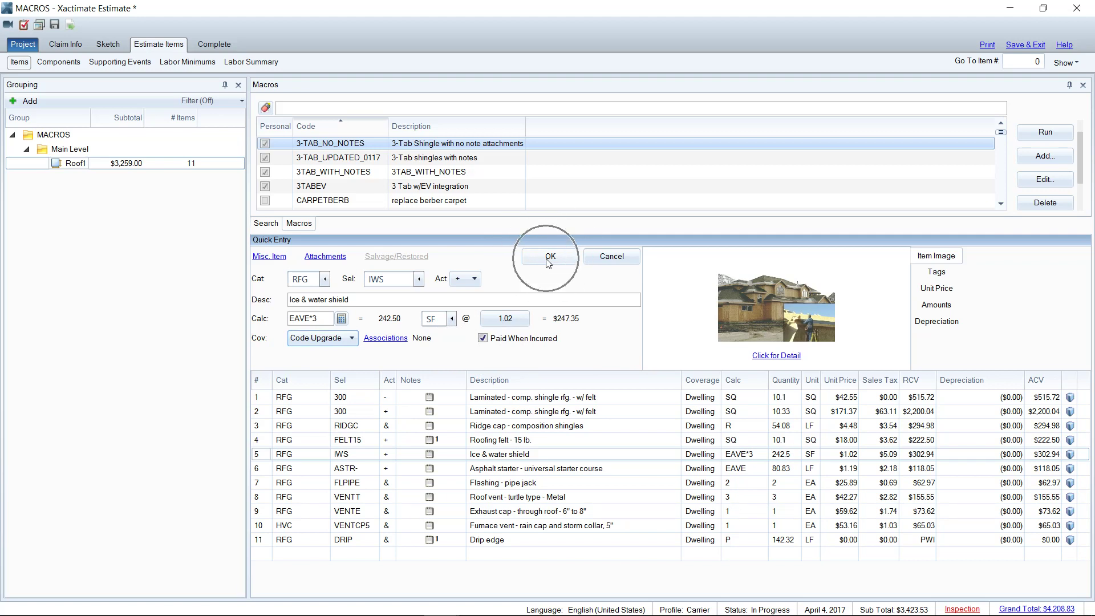
click(547, 260)
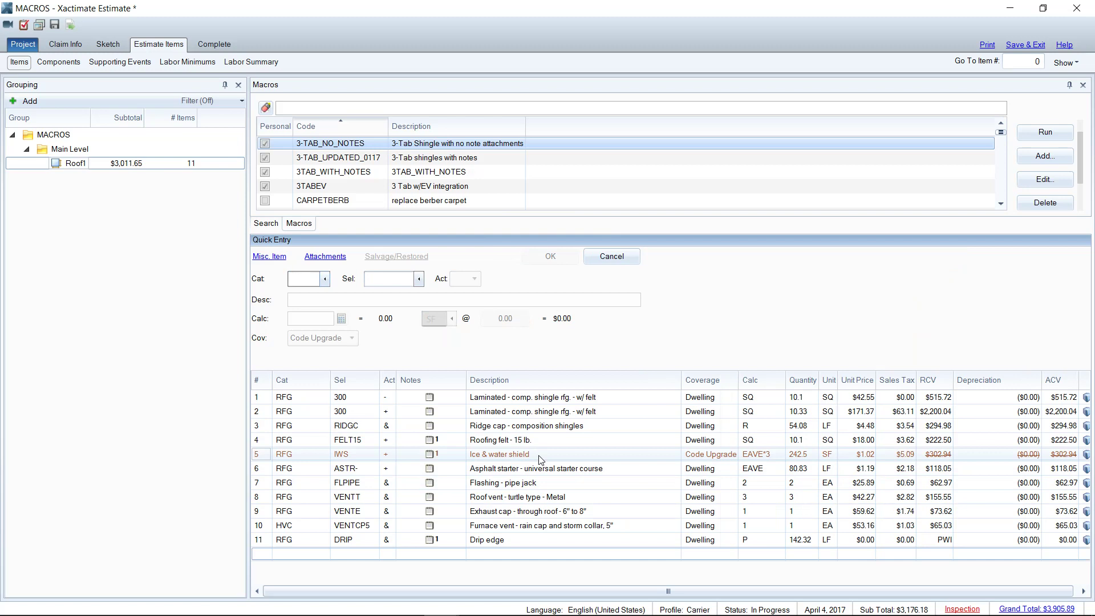
Preview page 2 of the Final Draft report to confirm the struck-through Ice & water shield line
click(986, 50)
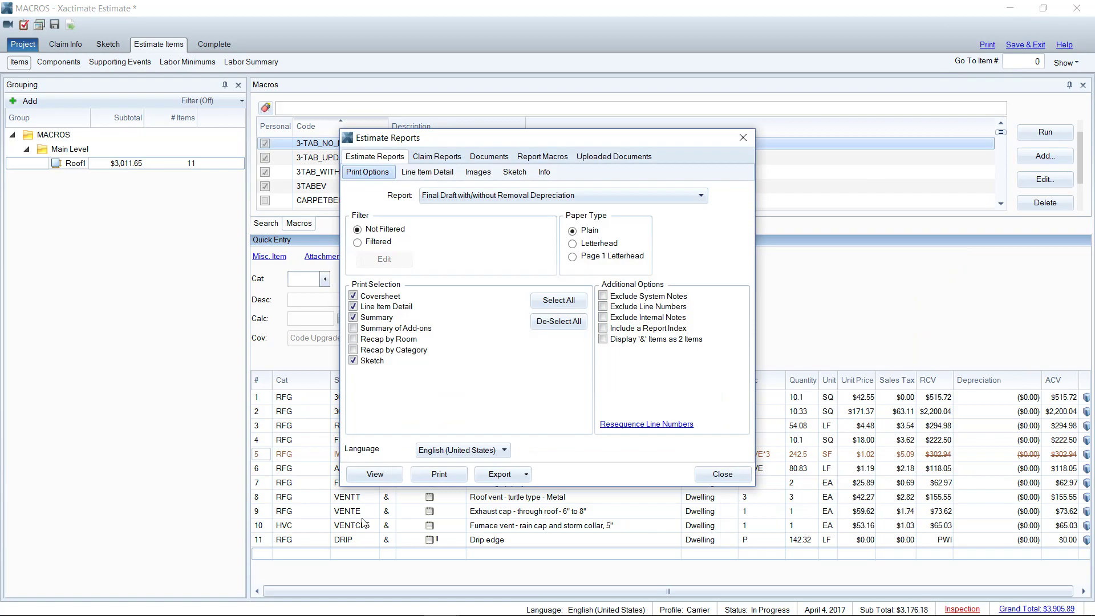
click(383, 475)
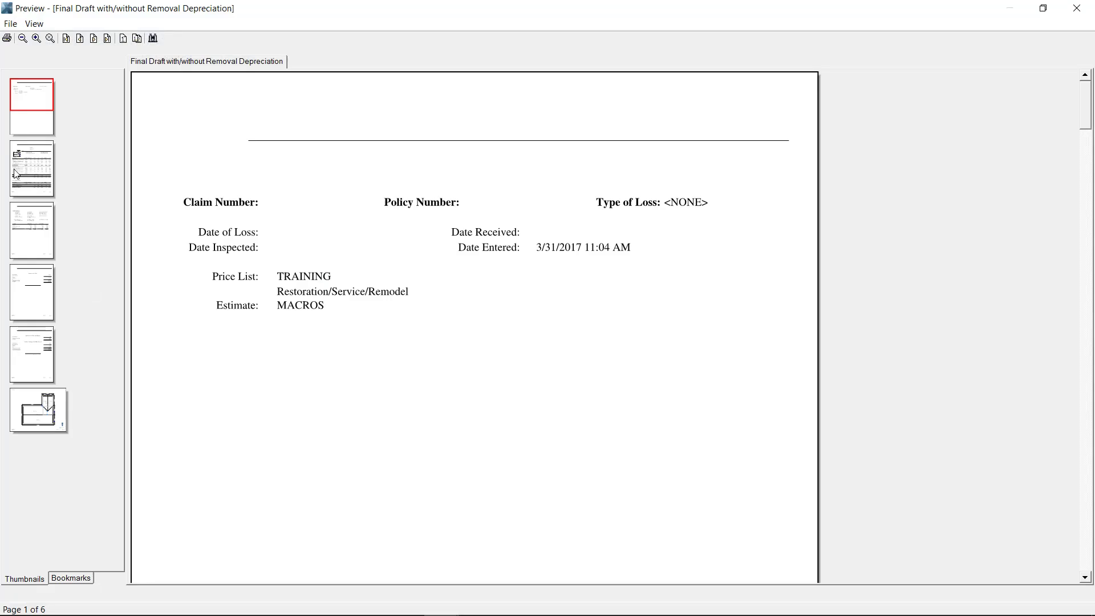
click(35, 180)
scroll(245, 214, down, 3)
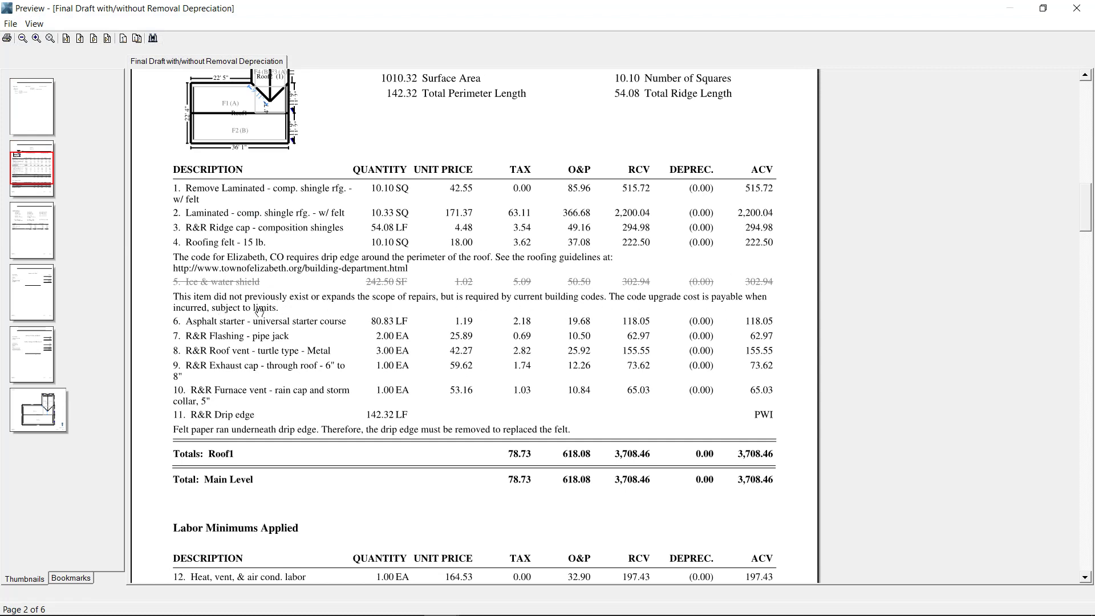
click(1076, 8)
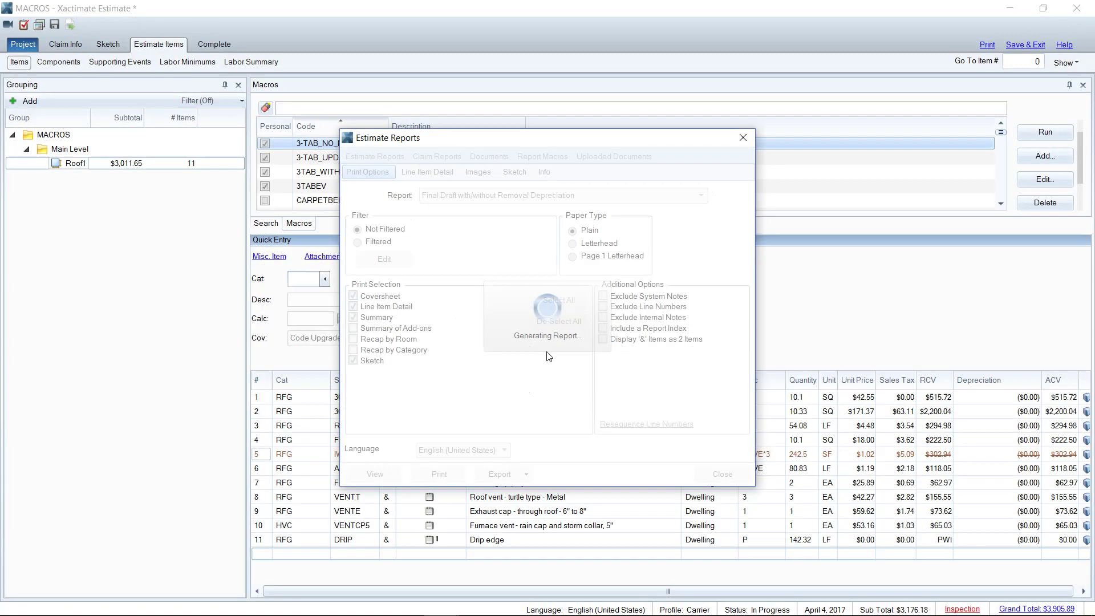
Open the Ice & water shield item's notes and clear the note text
click(374, 471)
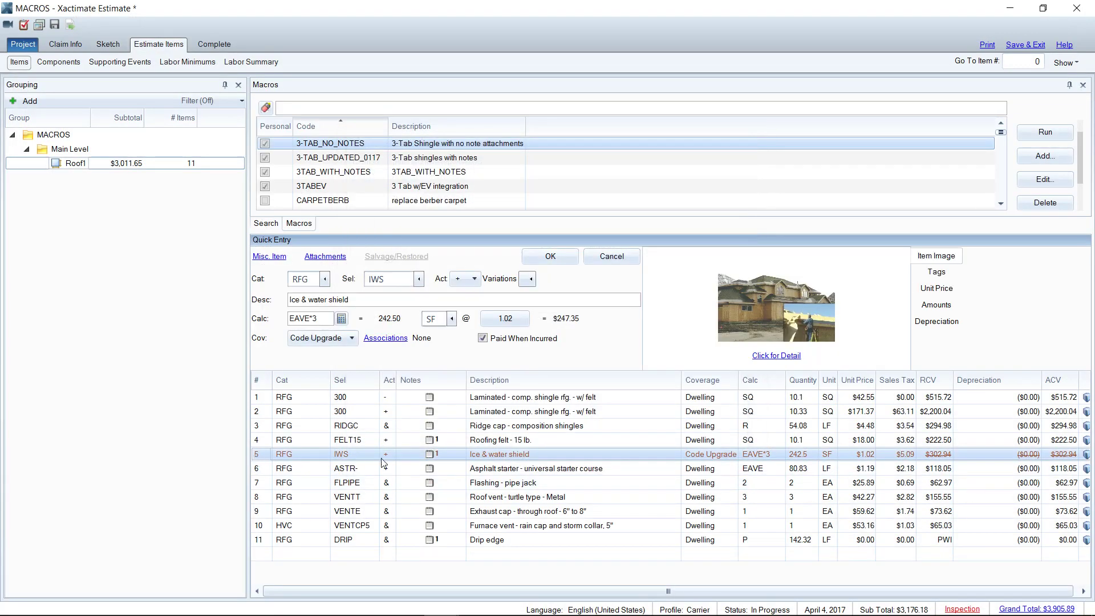
mouse_move(434, 458)
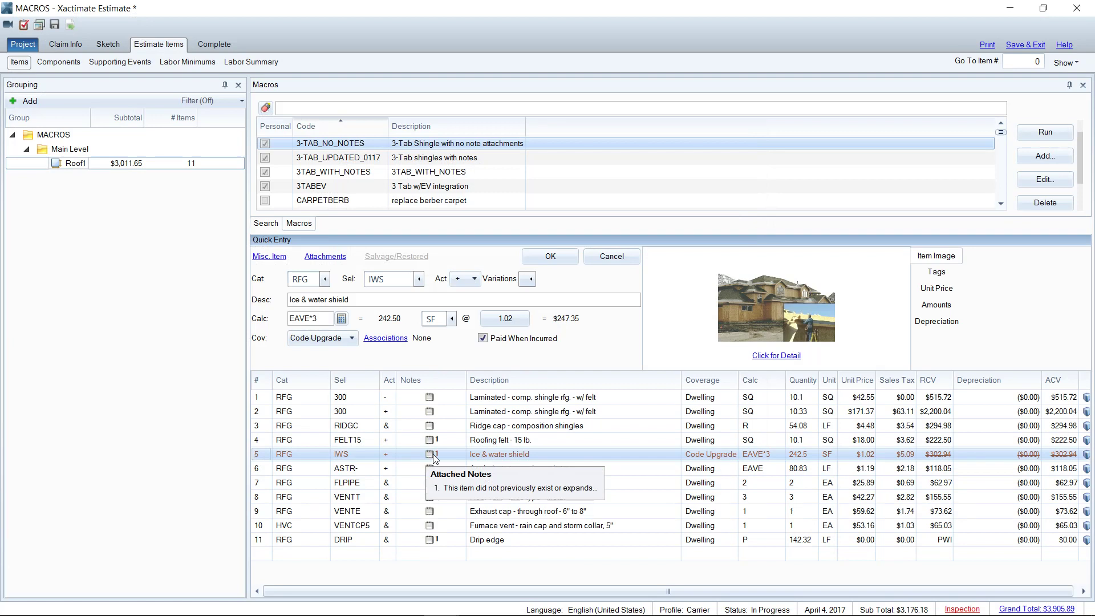
click(432, 455)
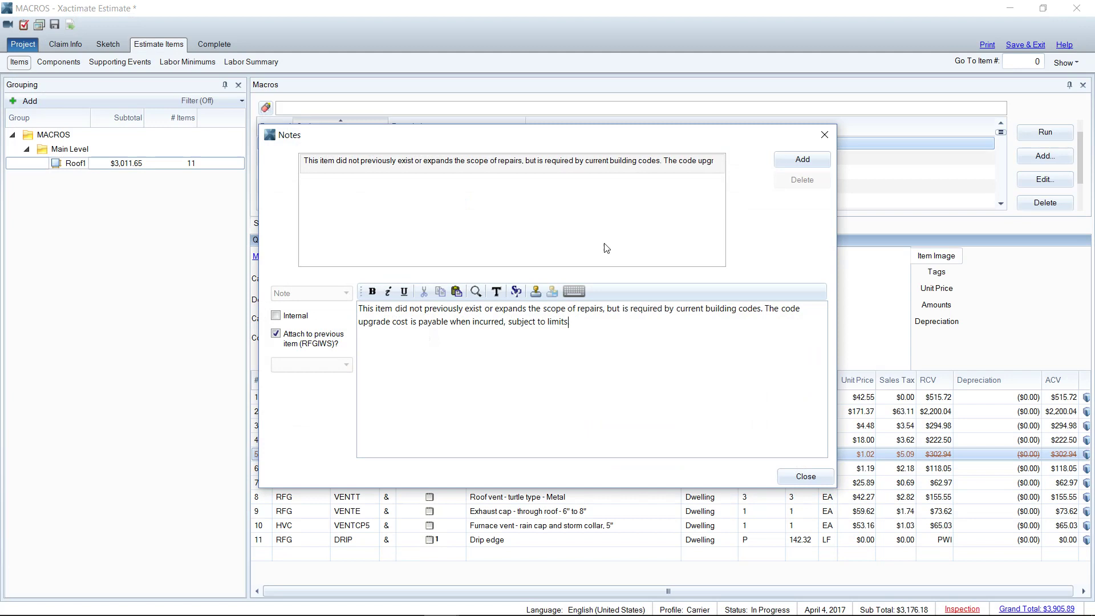
key(BackSpace)
text(.)
key(ctrl+a)
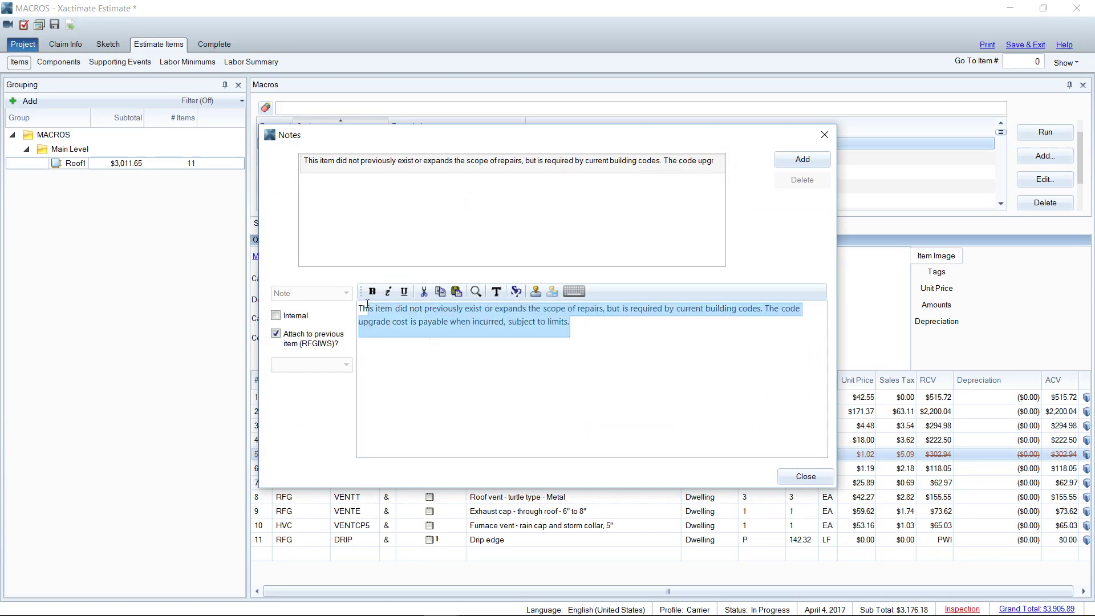
key(ctrl+x)
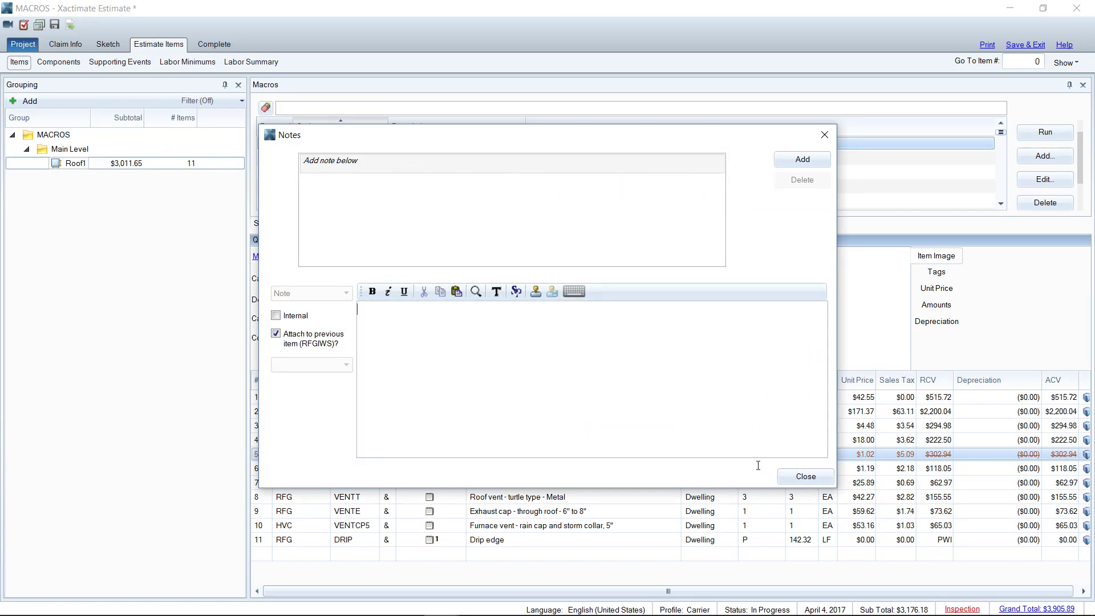
click(806, 476)
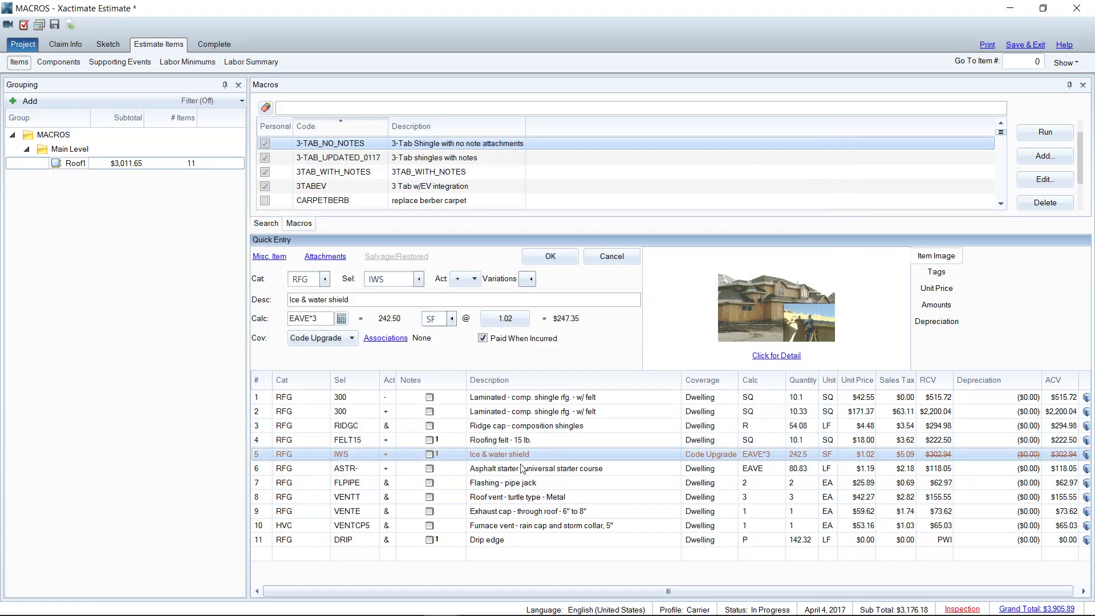
Reopen the item's notes to confirm the code-upgrade payable-when-incurred note is still attached
click(429, 454)
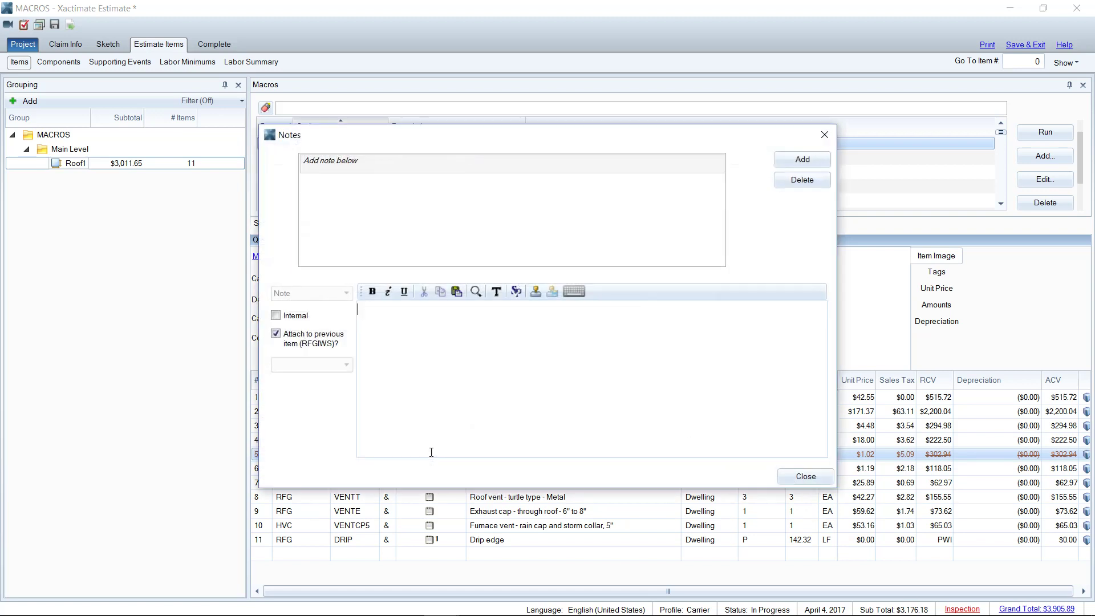
click(806, 477)
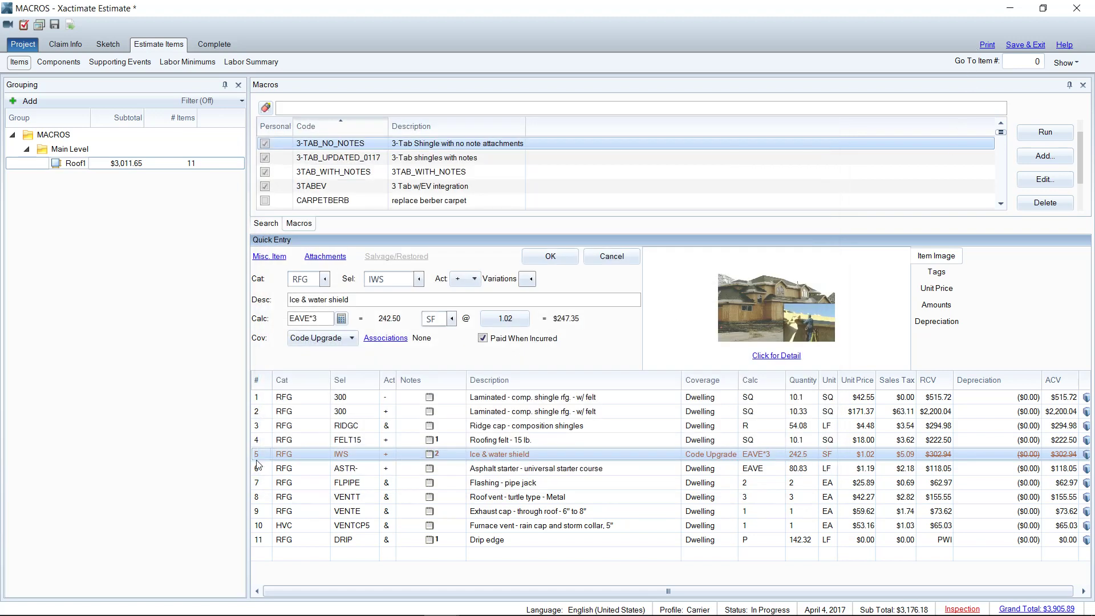
click(429, 454)
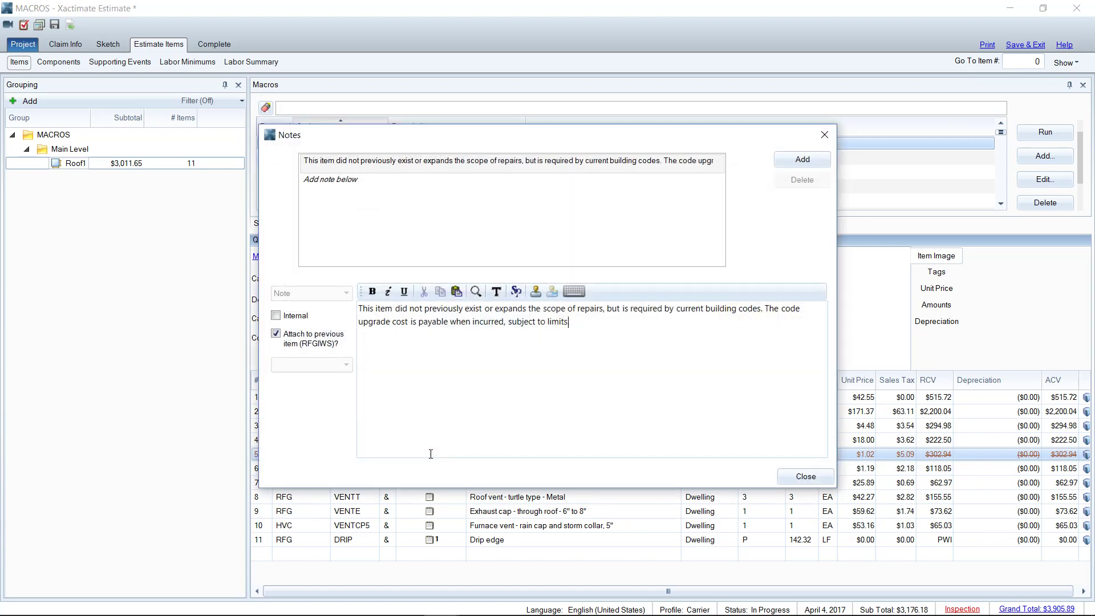
key(Escape)
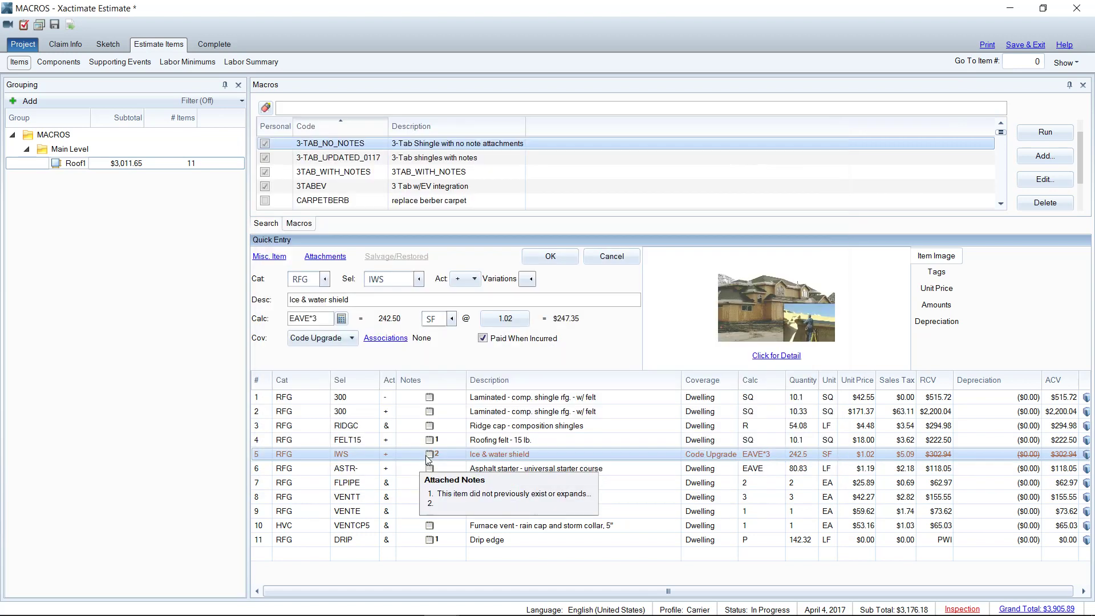